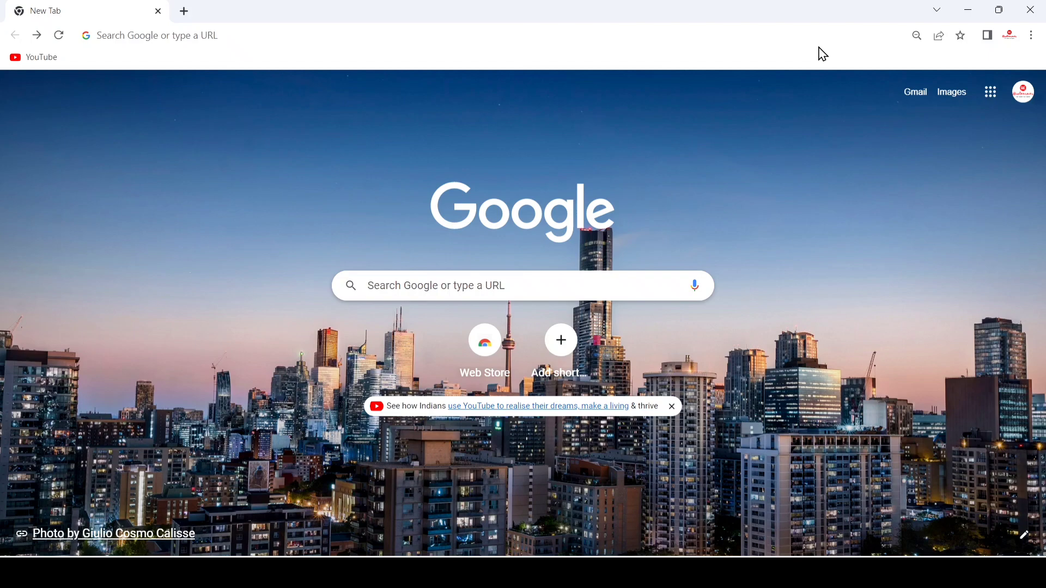
Search Google for 'ruby download' from the Chrome address bar
click(499, 41)
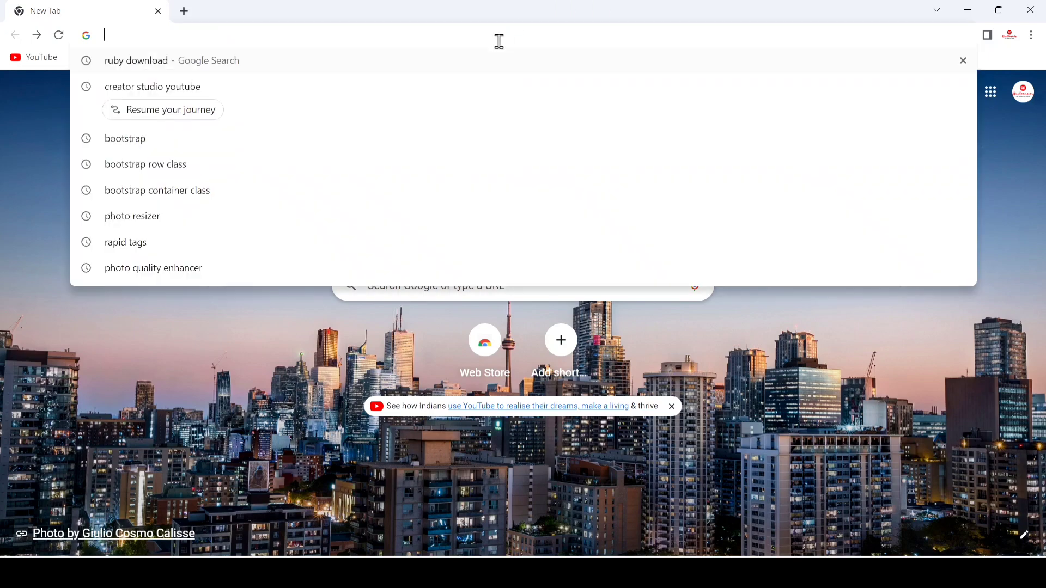
text(ruby download)
key(Right)
key(Return)
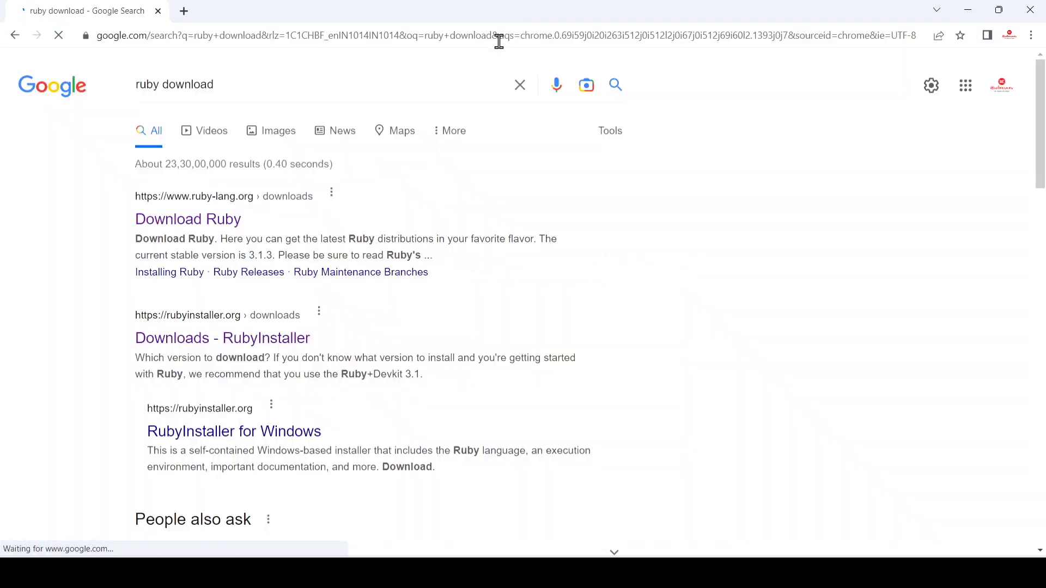
Download the Ruby+Devkit 3.1.3-1 (x64) installer from the RubyInstaller downloads page
click(204, 338)
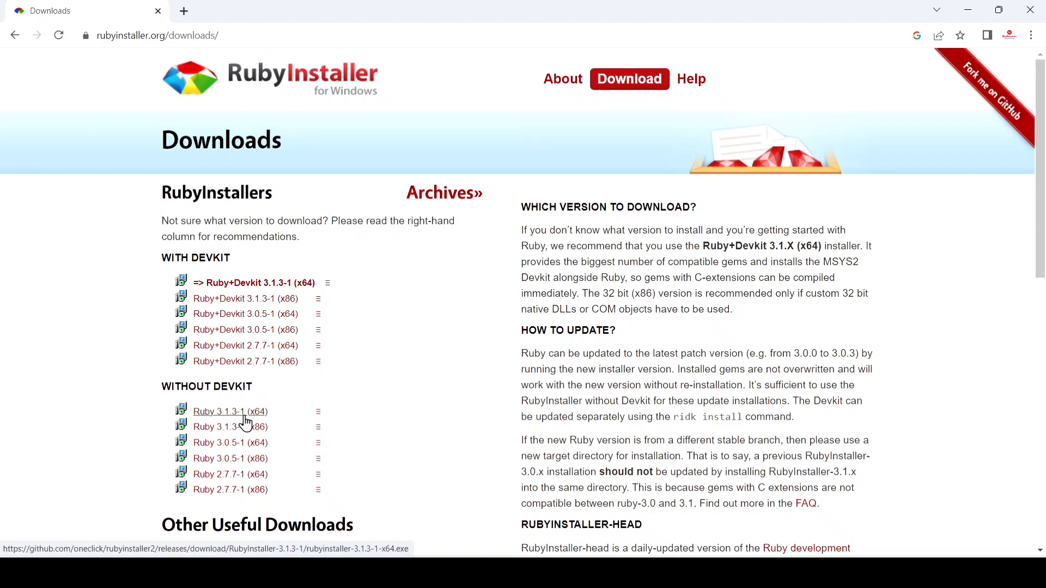
click(272, 284)
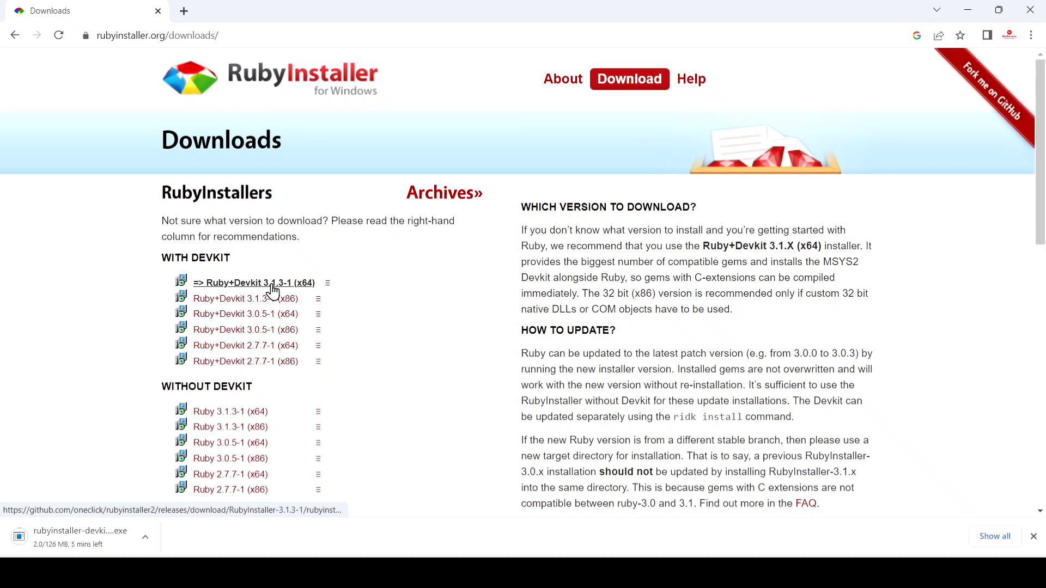
click(273, 291)
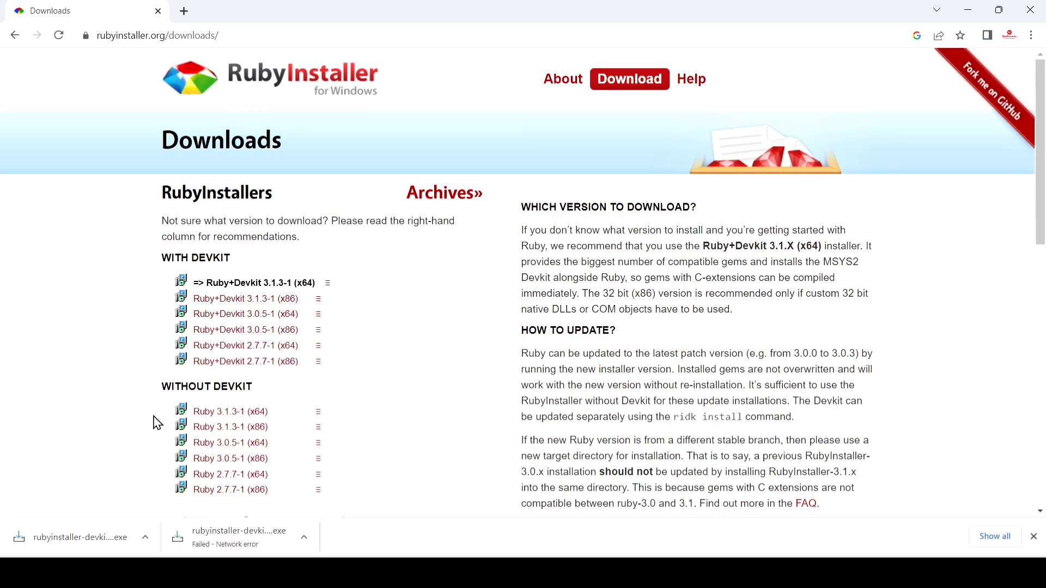
Run the installer, accept the license, and install into C:\Ruby31-x64 with the MSYS2 component
click(84, 546)
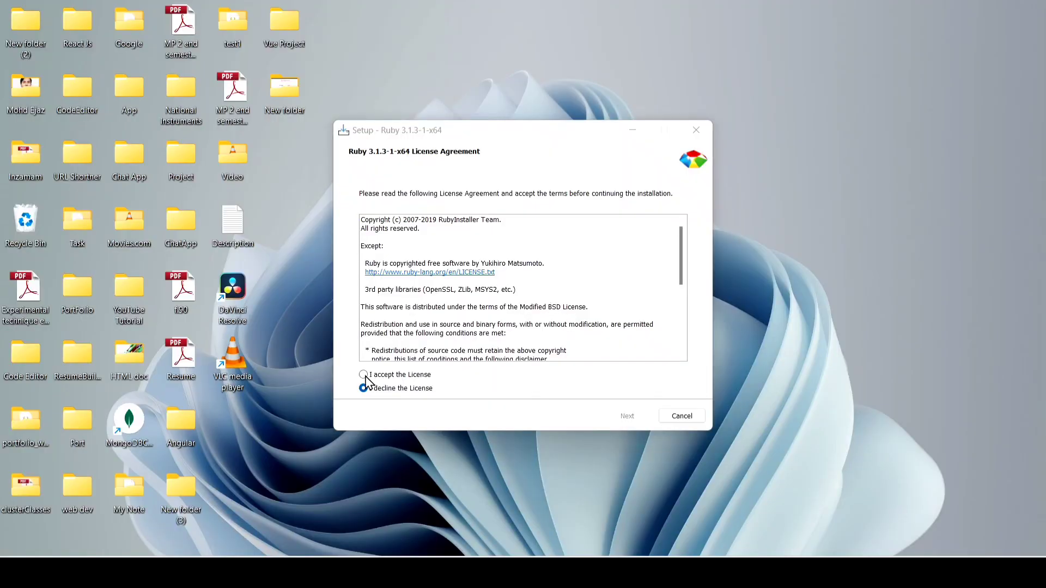
click(364, 375)
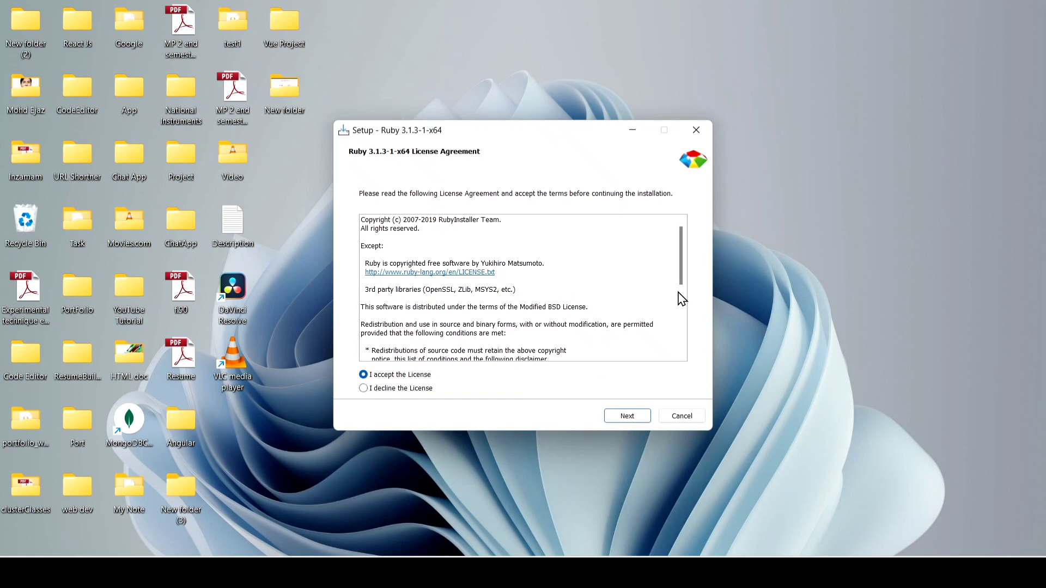
scroll(681, 316, down, 3)
scroll(681, 322, down, 3)
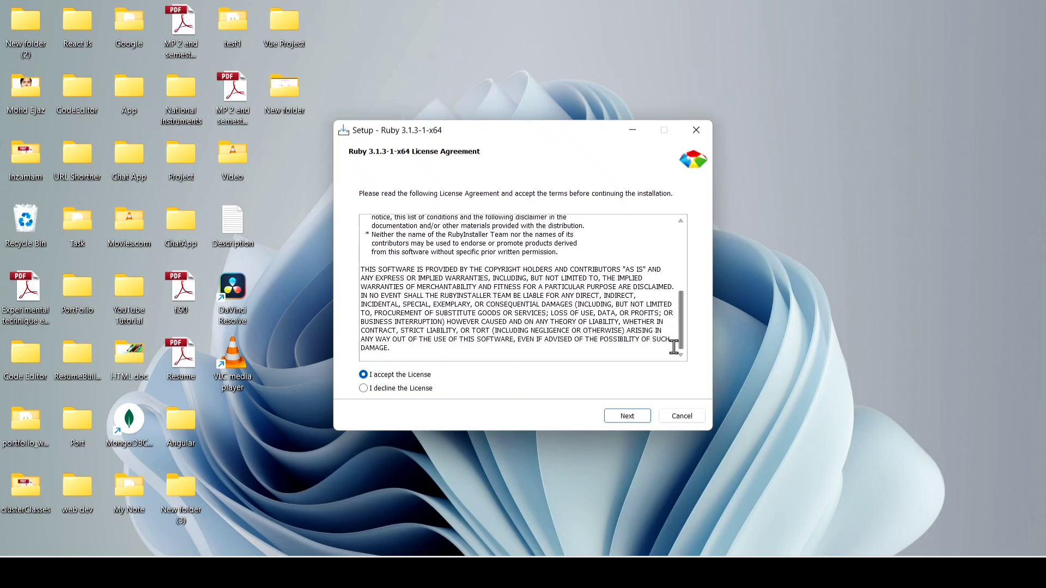
click(624, 419)
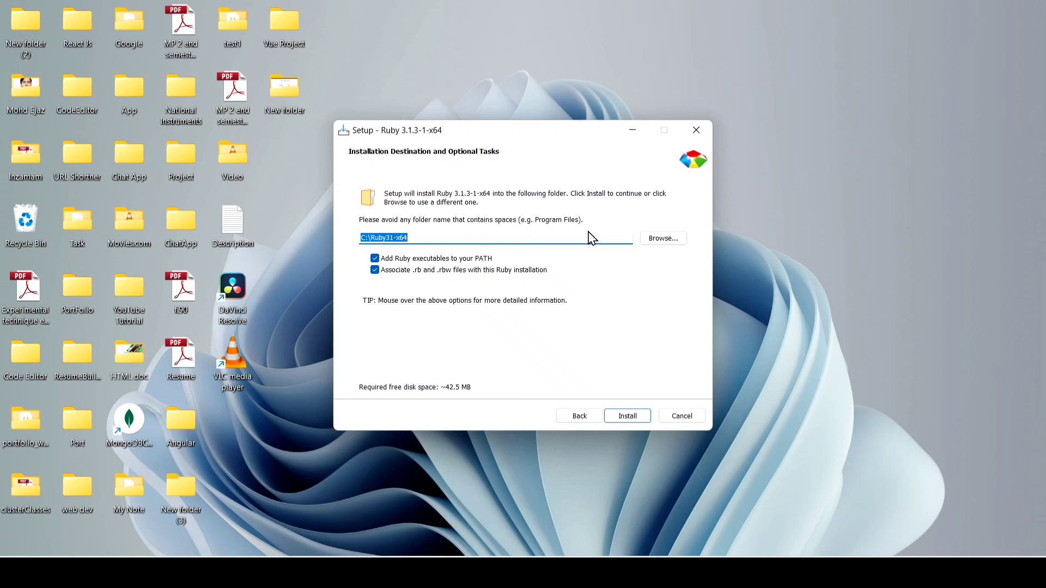
click(628, 417)
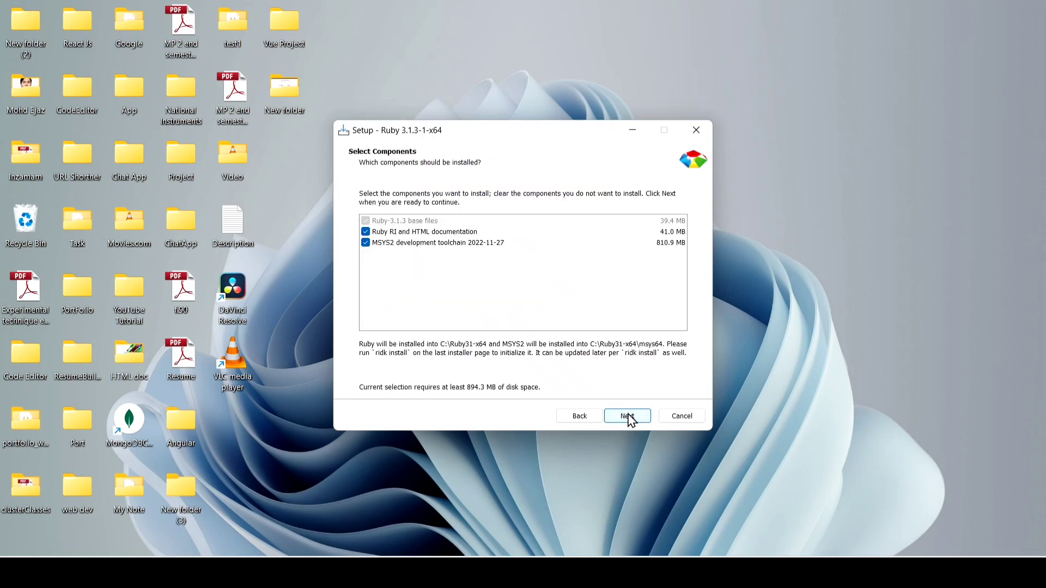
click(627, 416)
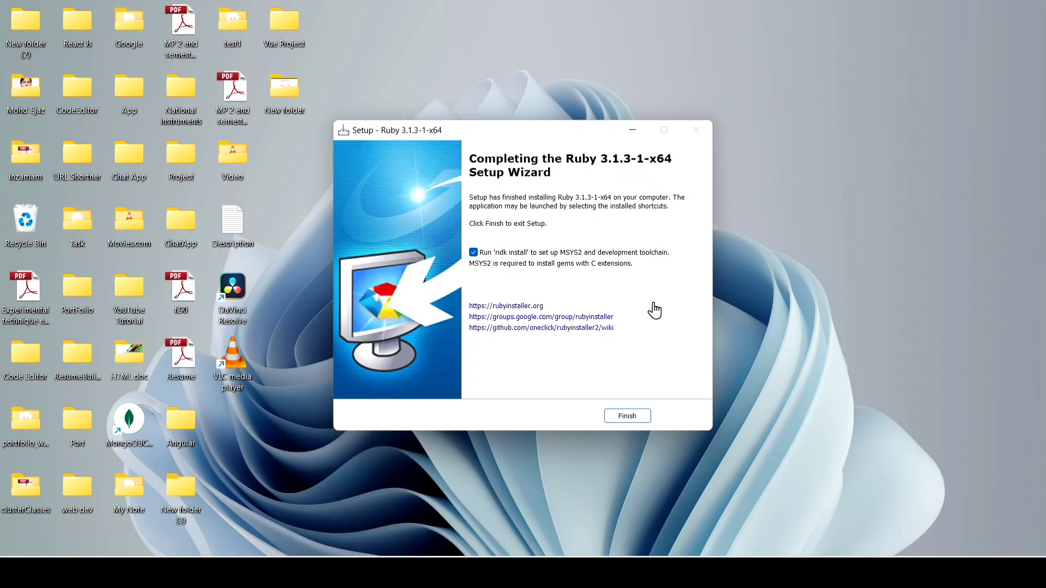
Finish setup, then install the default [1,3] MSYS2 and MINGW toolchain components and exit
click(637, 417)
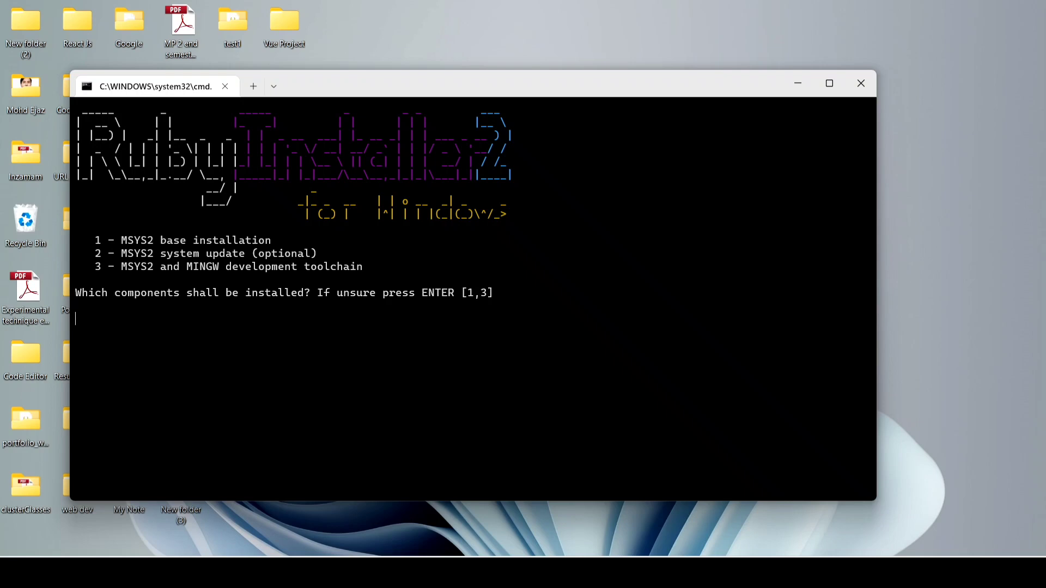
key(Return)
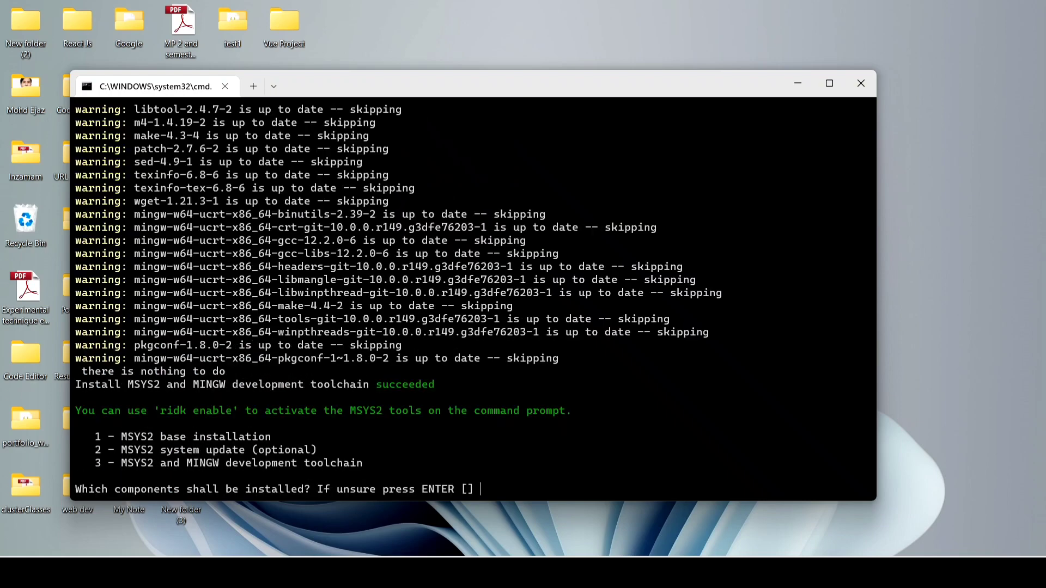
key(Return)
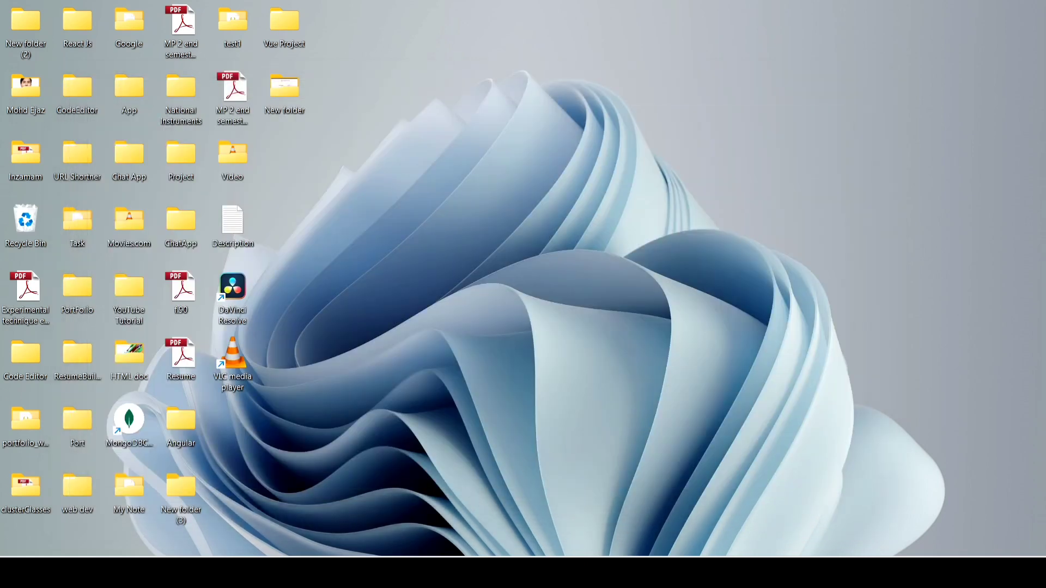
key(super+s)
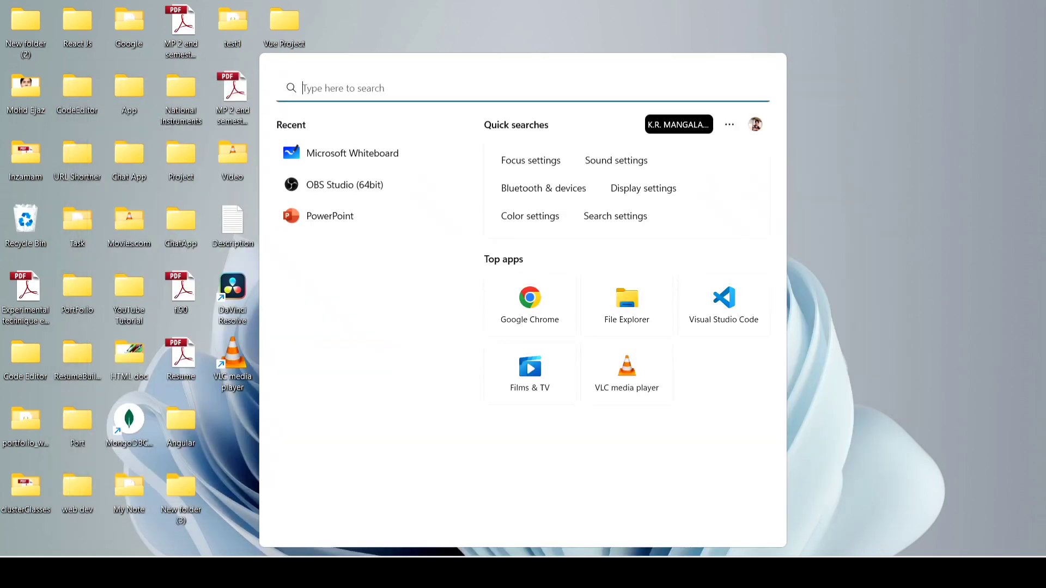
text(cmd)
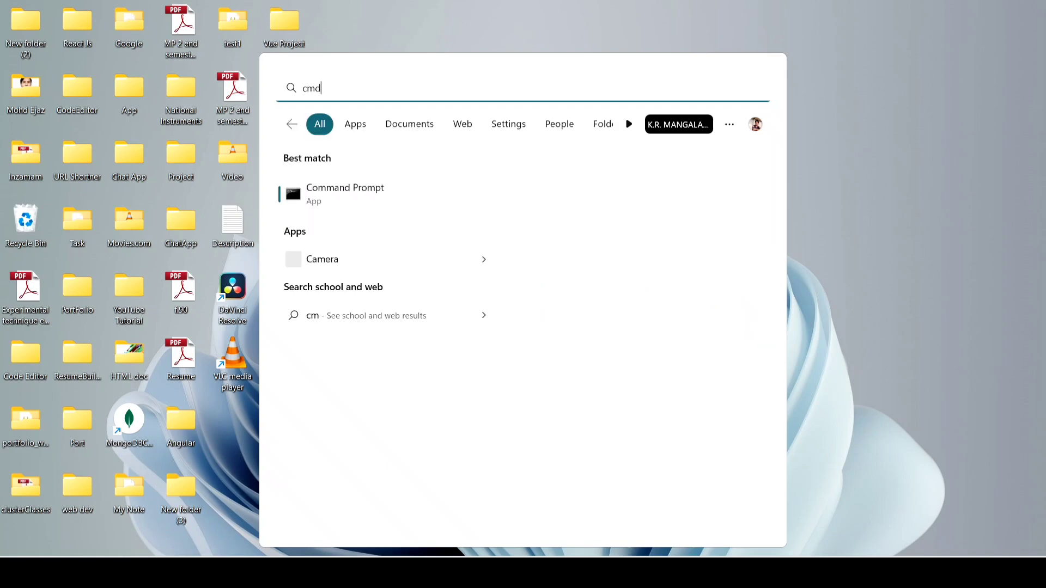
key(Return)
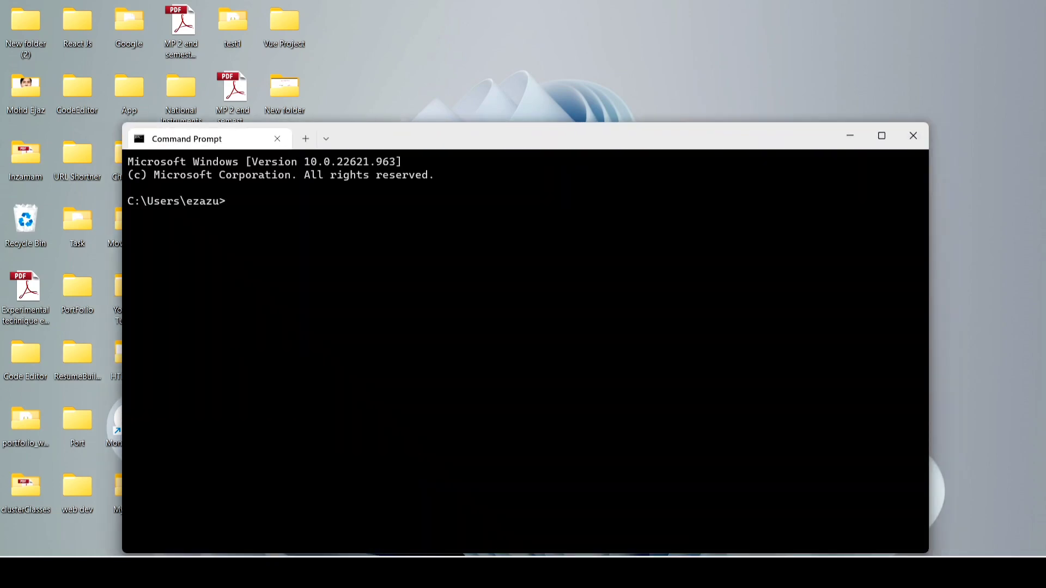
text(rube -v)
key(Return)
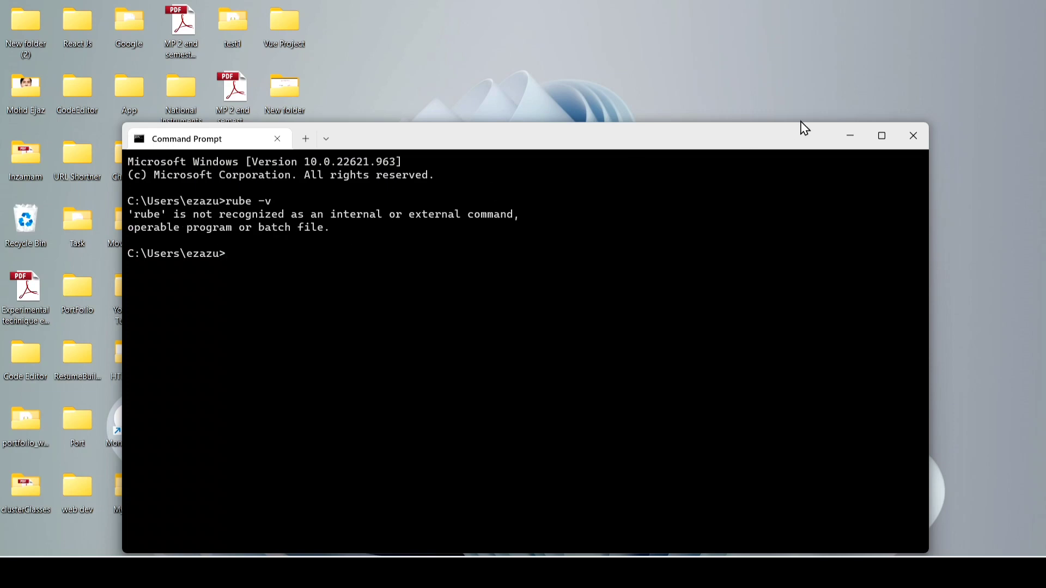
Close the command window and browse File Explorer to C:\Ruby31-x64\bin, showing its full path
click(921, 136)
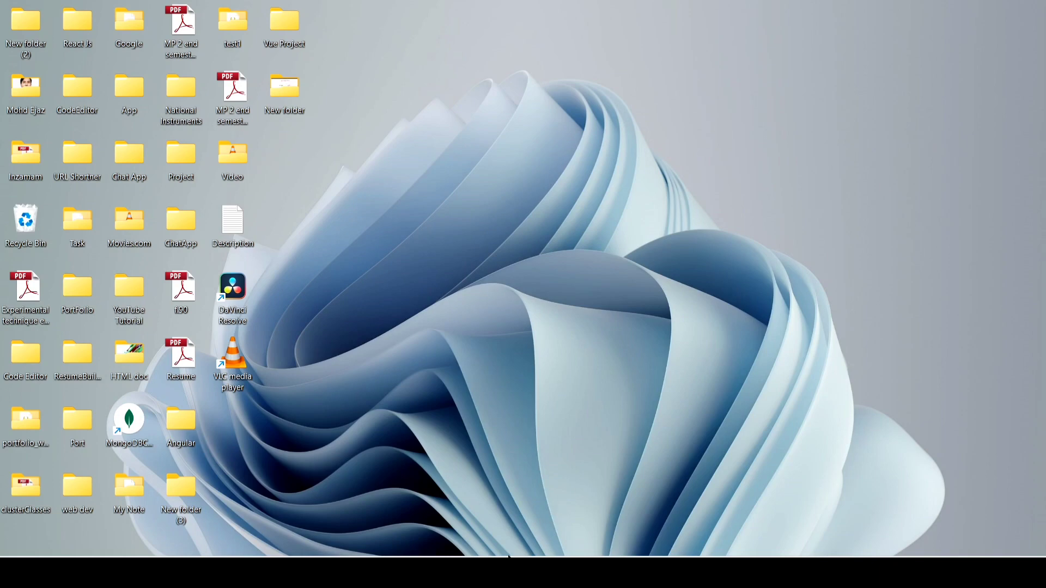
key(super+e)
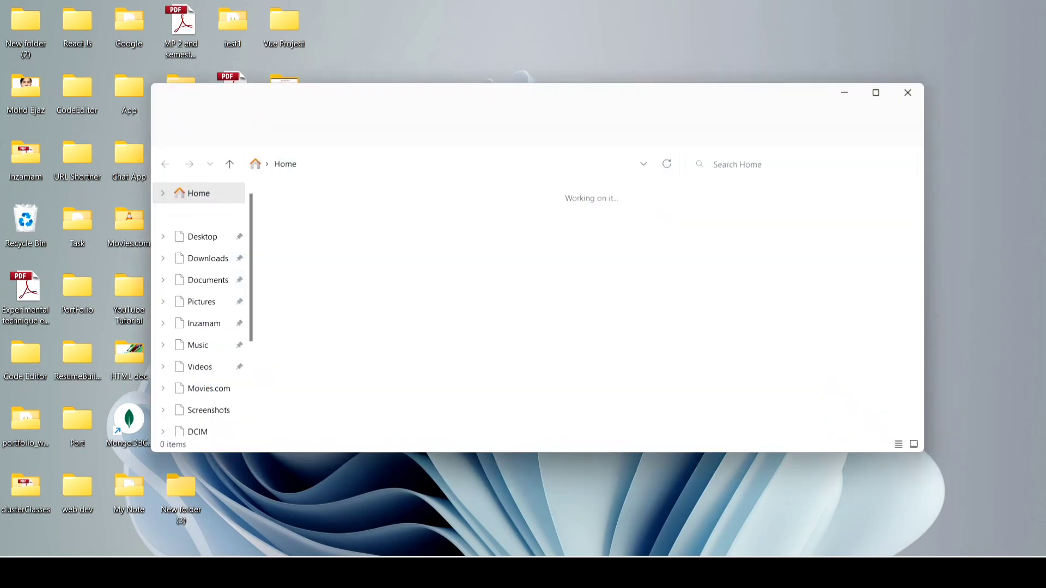
scroll(194, 390, down, 3)
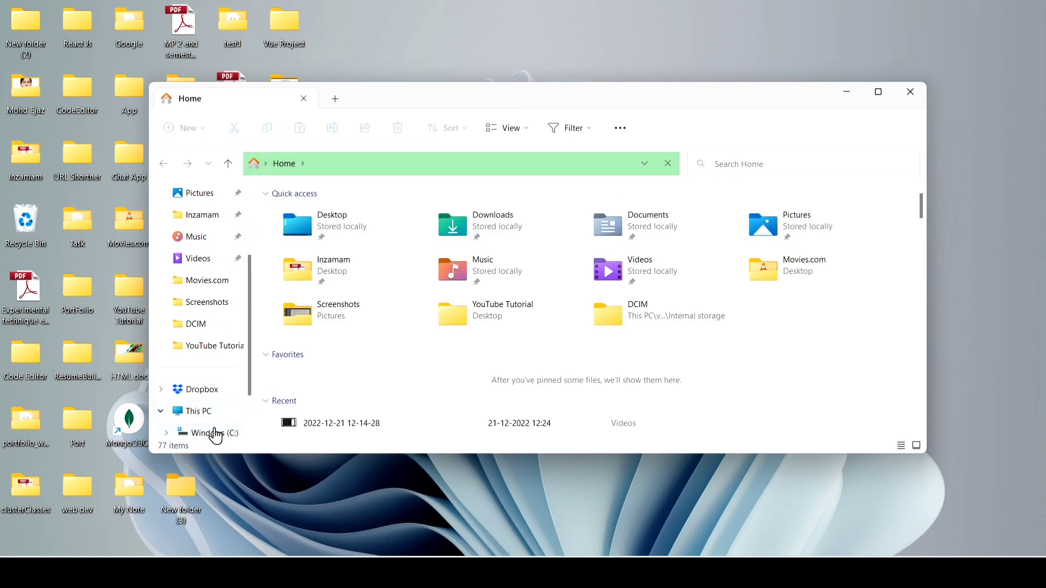
click(215, 432)
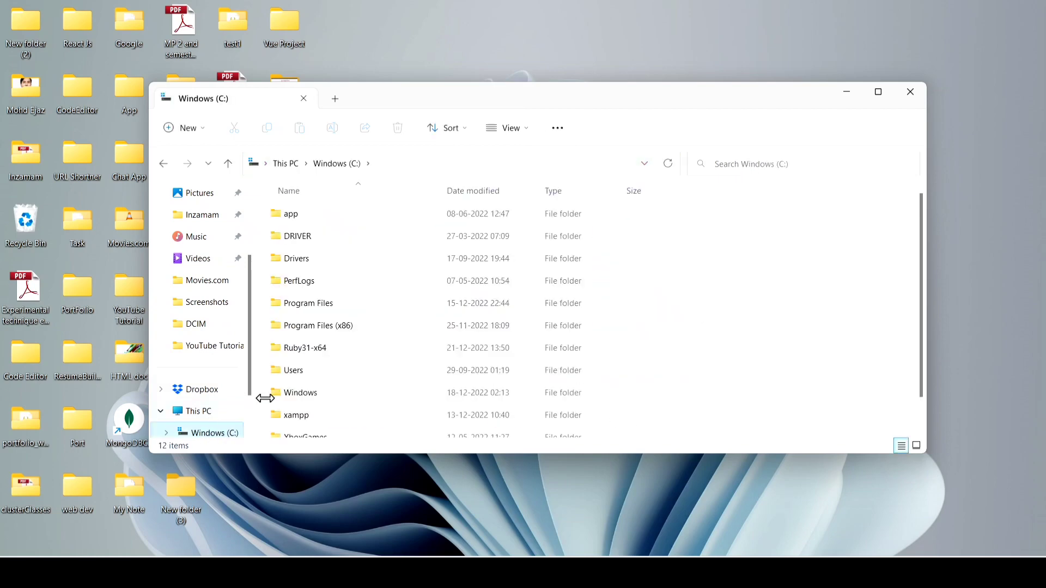
double_click(355, 351)
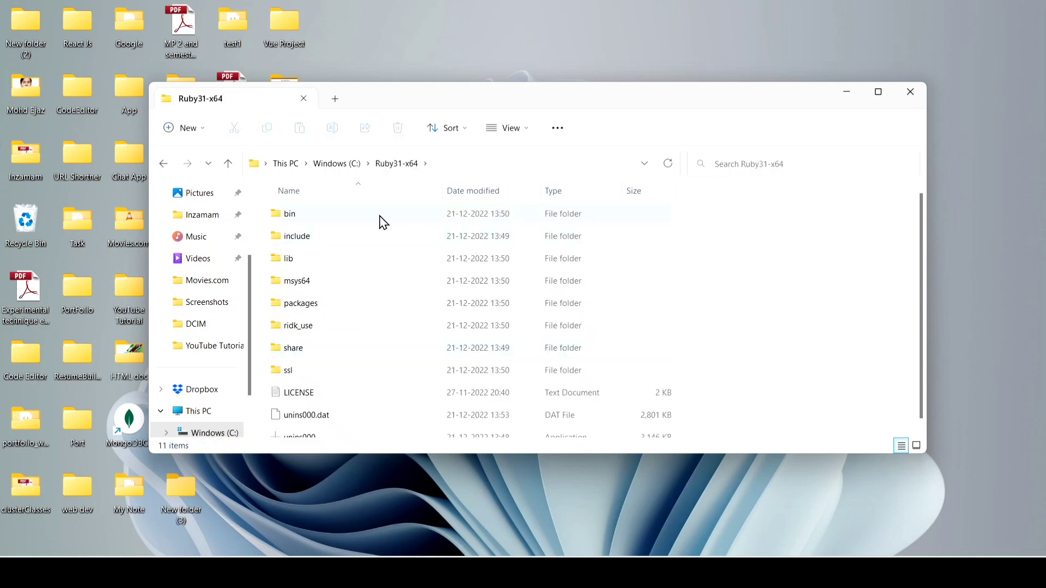
double_click(376, 215)
click(502, 164)
key(ctrl+c)
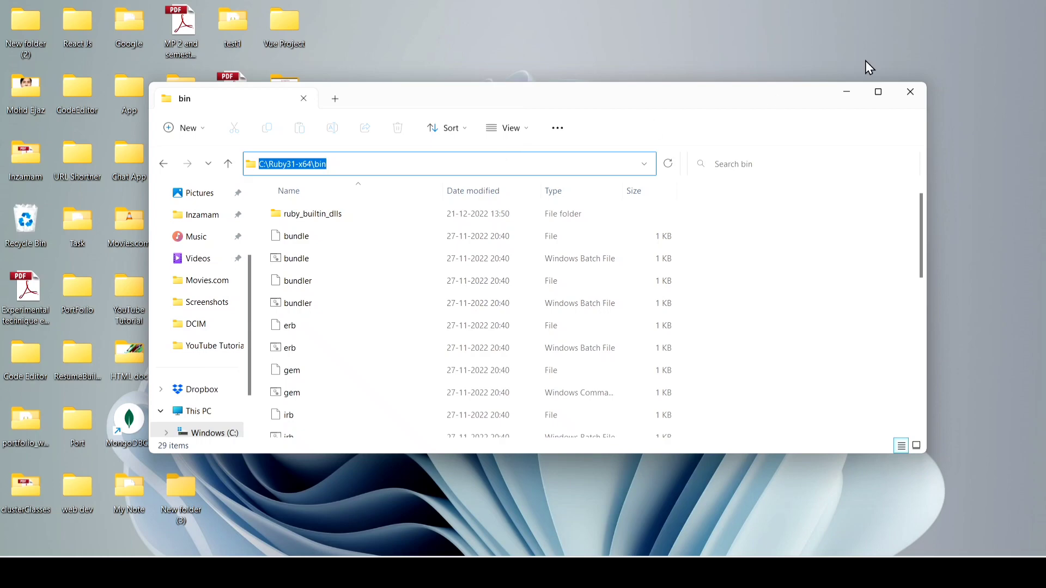
Close File Explorer and search Windows for 'system en'
click(911, 91)
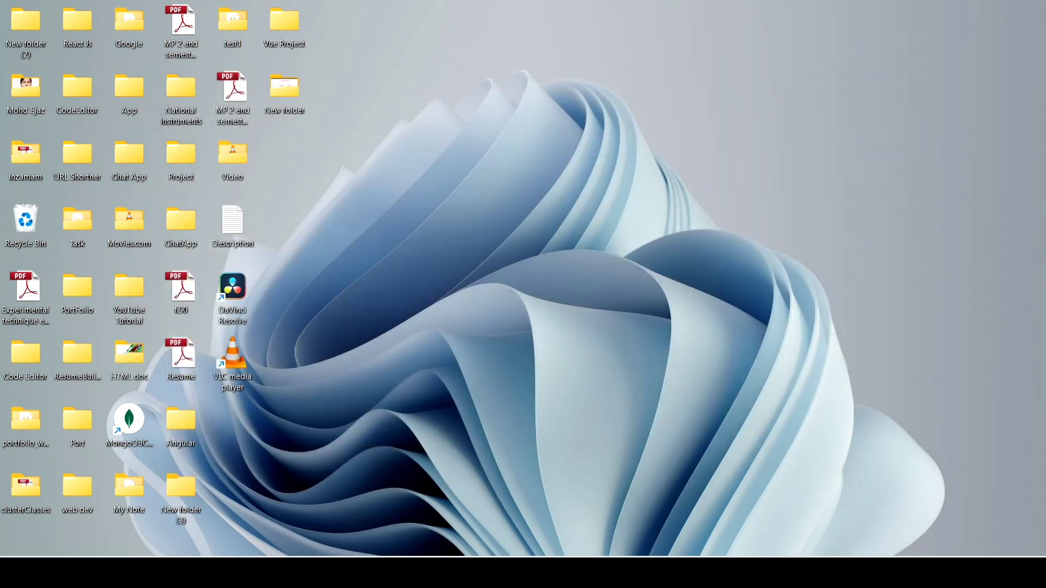
key(super+s)
text(system)
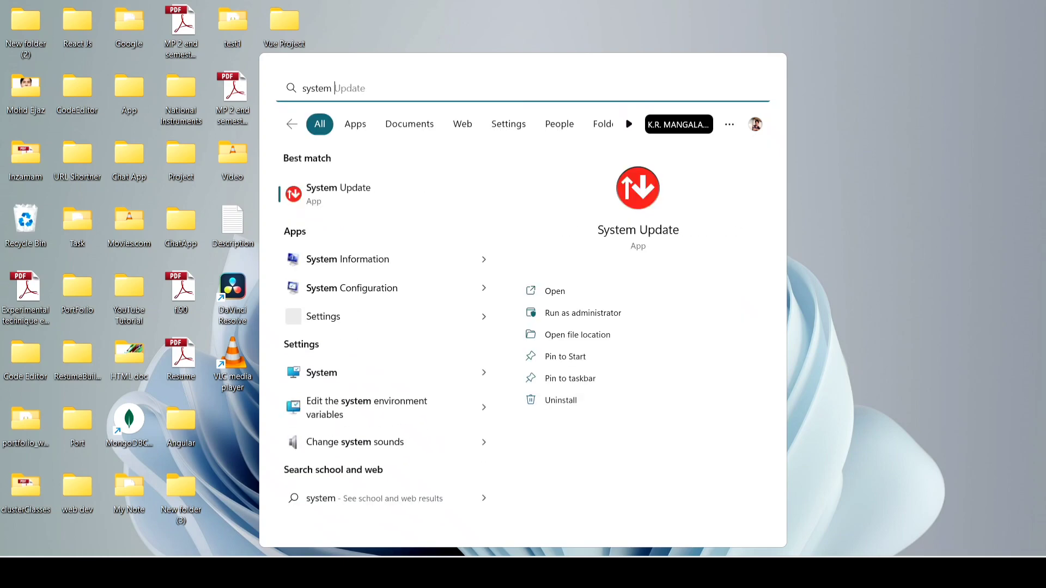
text( en)
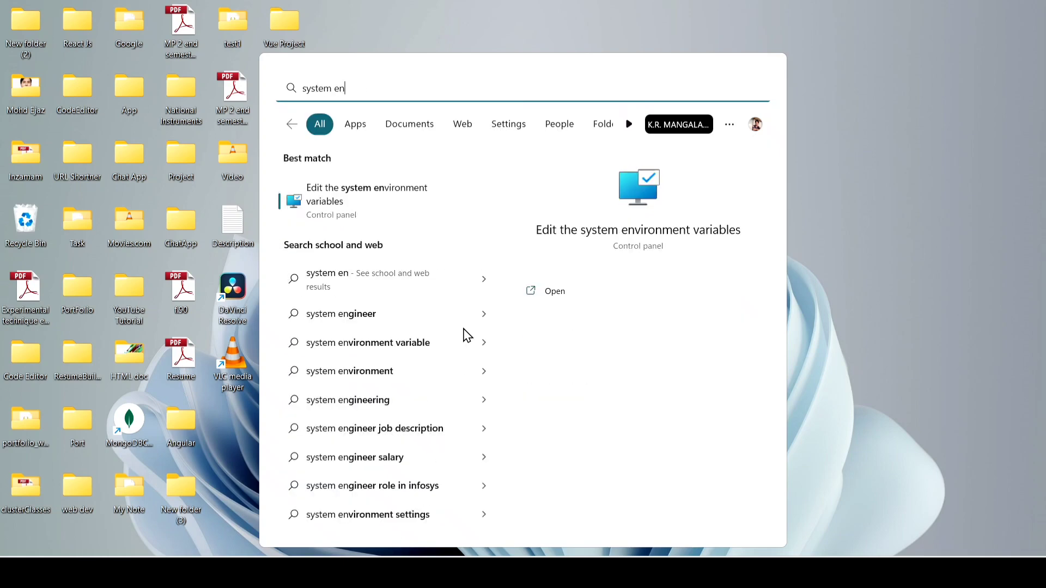
Paste C:\Ruby31-x64\bin as a new entry in the system Path variable and confirm both dialogs
click(413, 208)
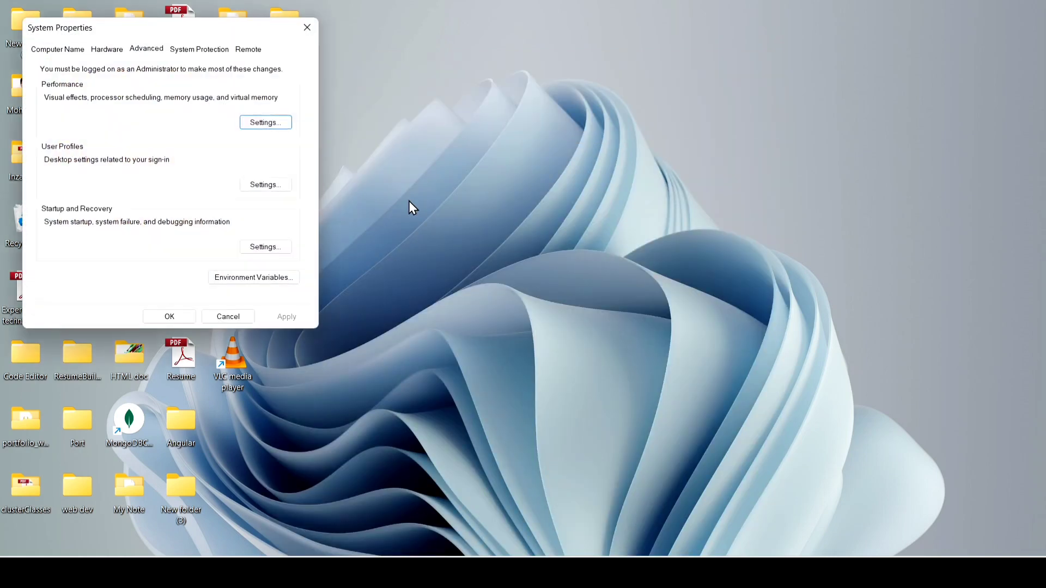
click(262, 279)
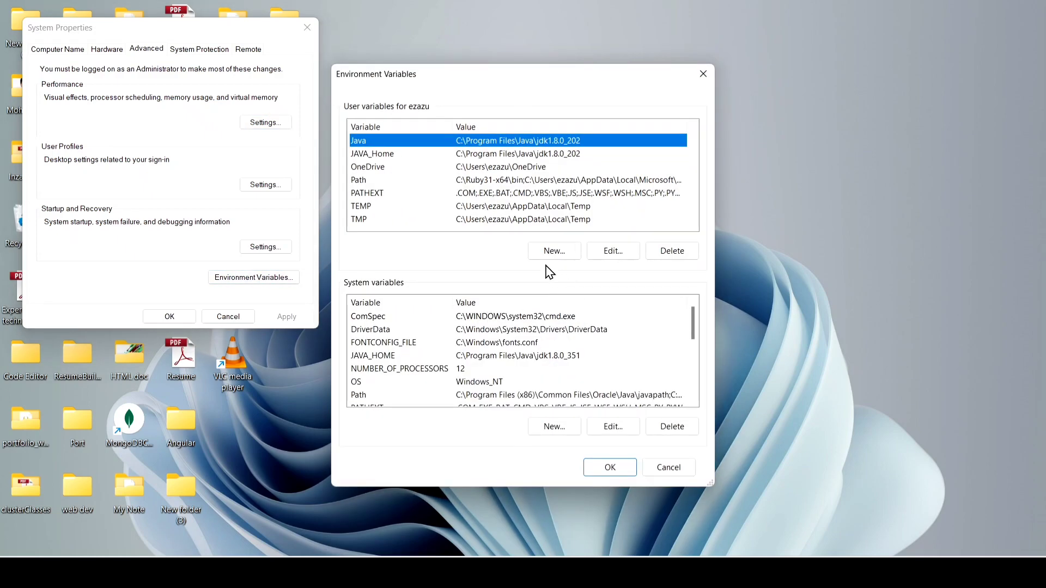
scroll(482, 313, down, 2)
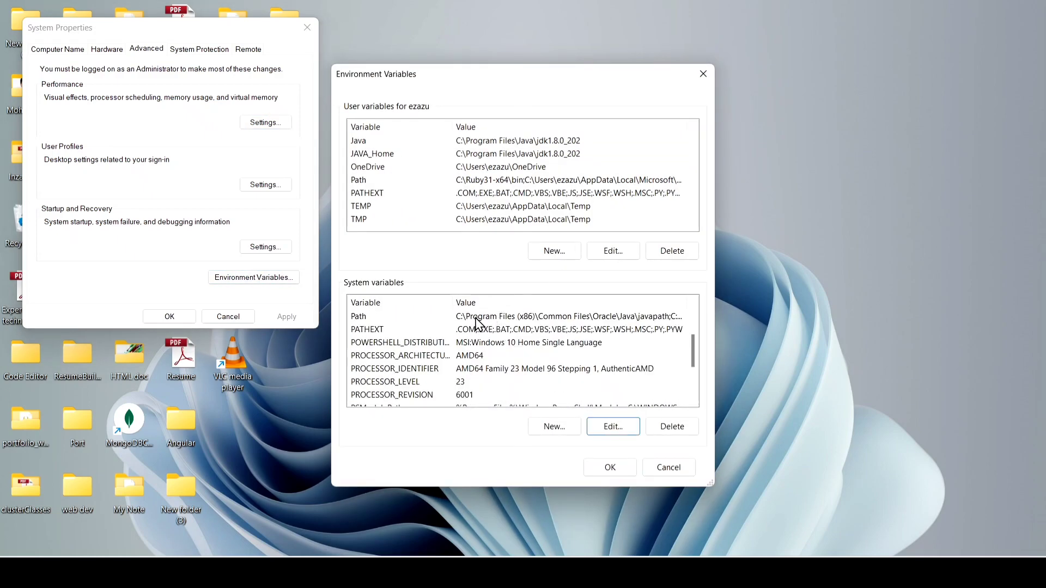
click(478, 323)
click(613, 428)
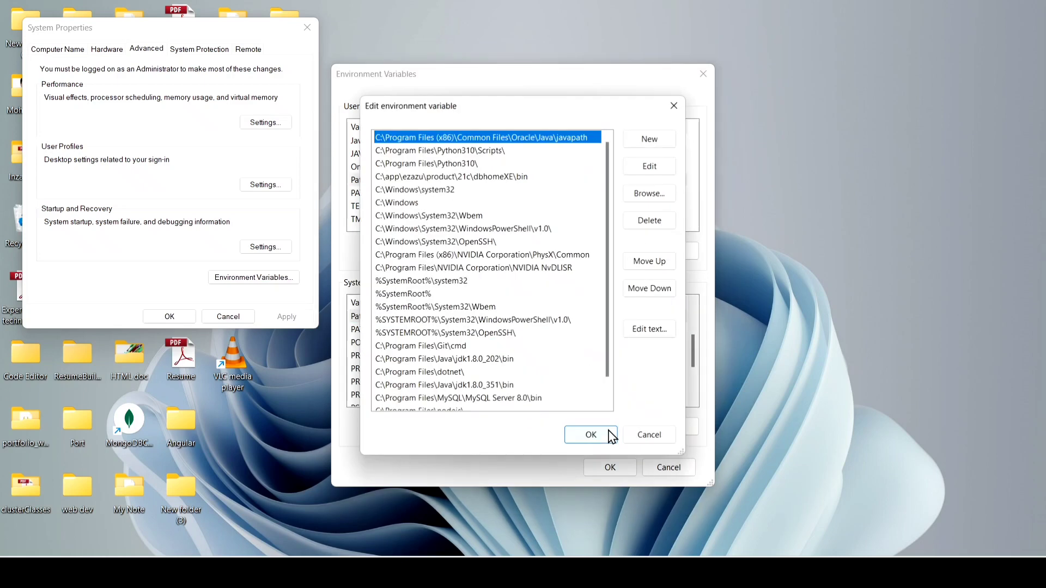
click(661, 152)
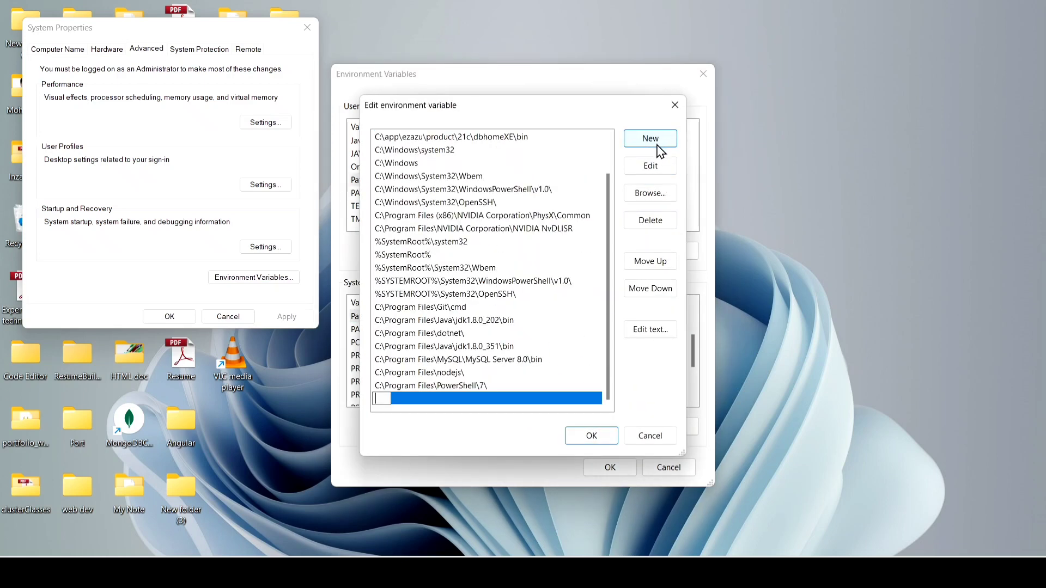
key(ctrl+v)
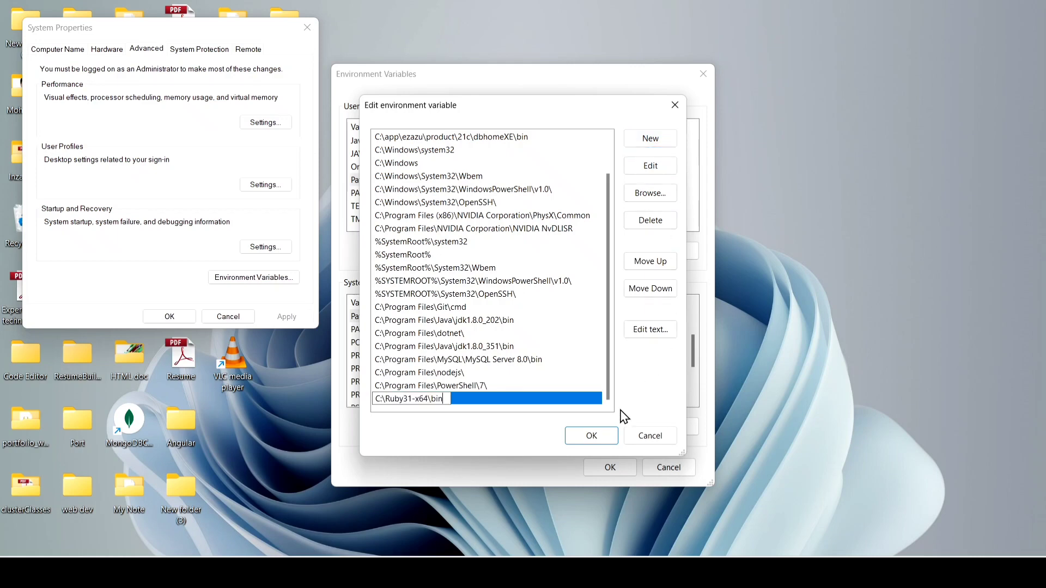
click(603, 435)
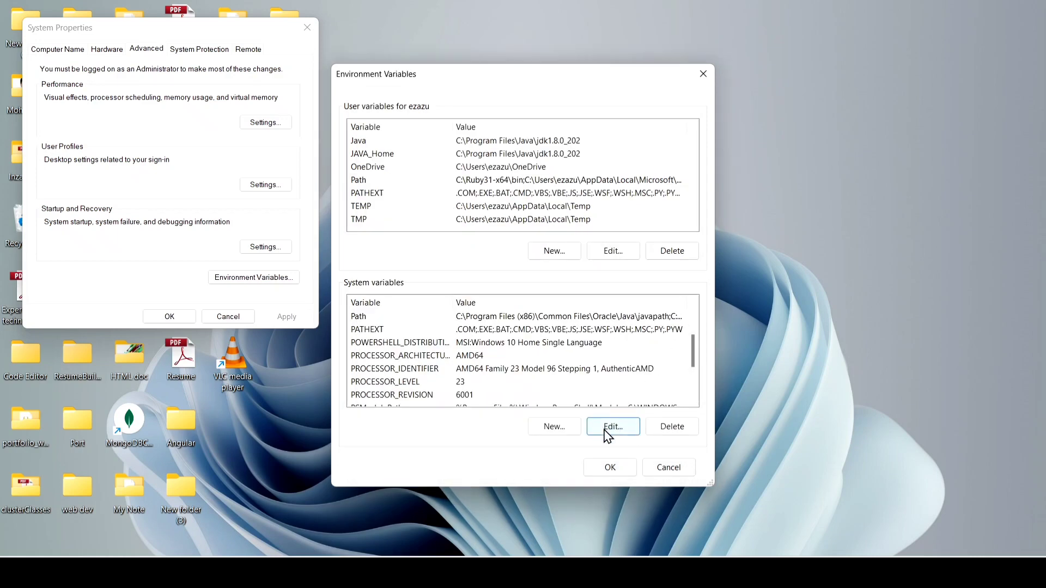
click(603, 473)
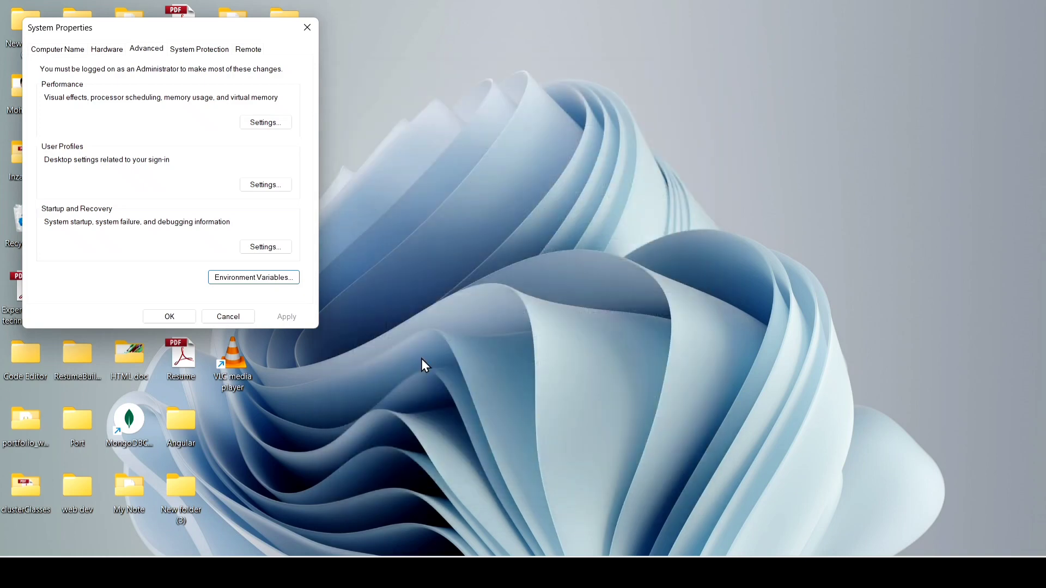
Close System Properties and open a new Command Prompt via 'cmd' search
click(169, 322)
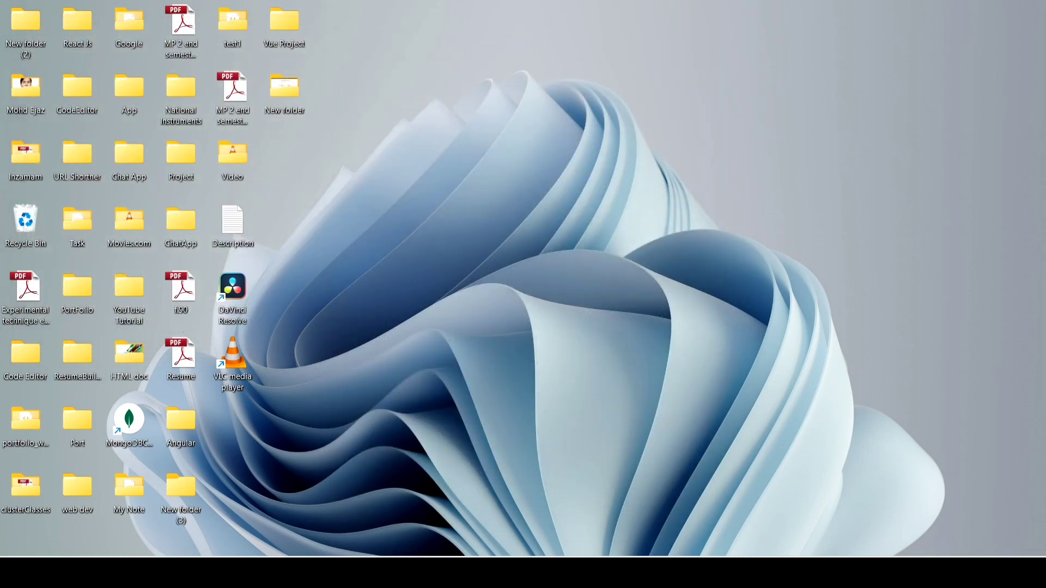
key(super+s)
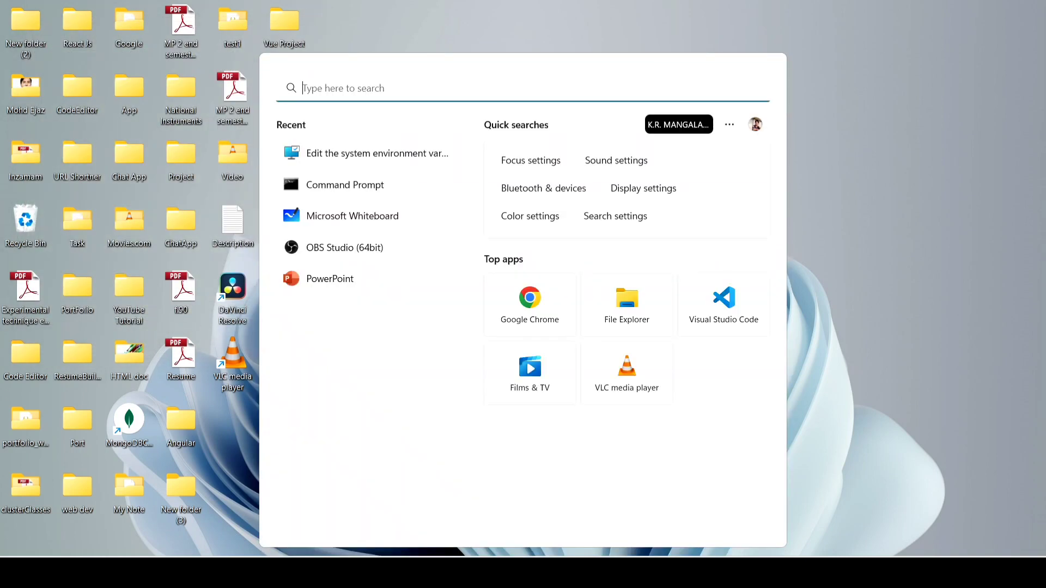
text(cmd)
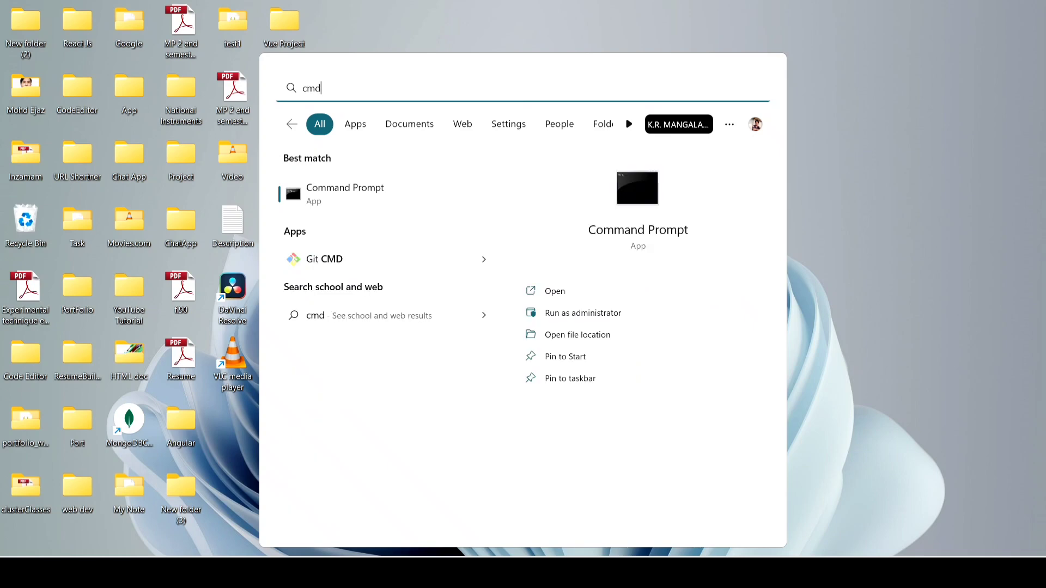
key(Return)
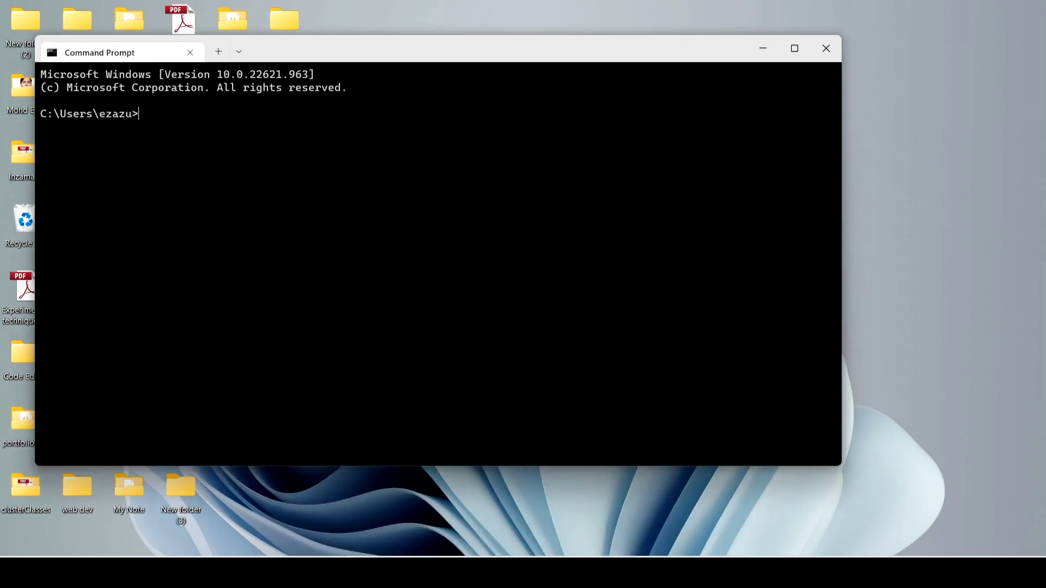
Run ruby -v and check it reports ruby 3.1.3p185 [x64-mingw-ucrt]
text(ru)
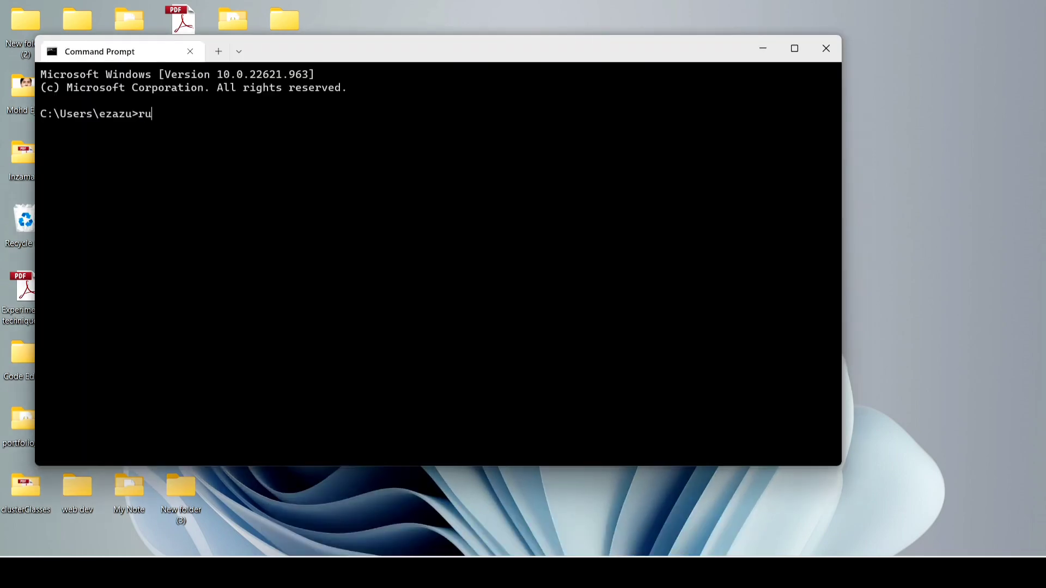
text(by -v)
key(Return)
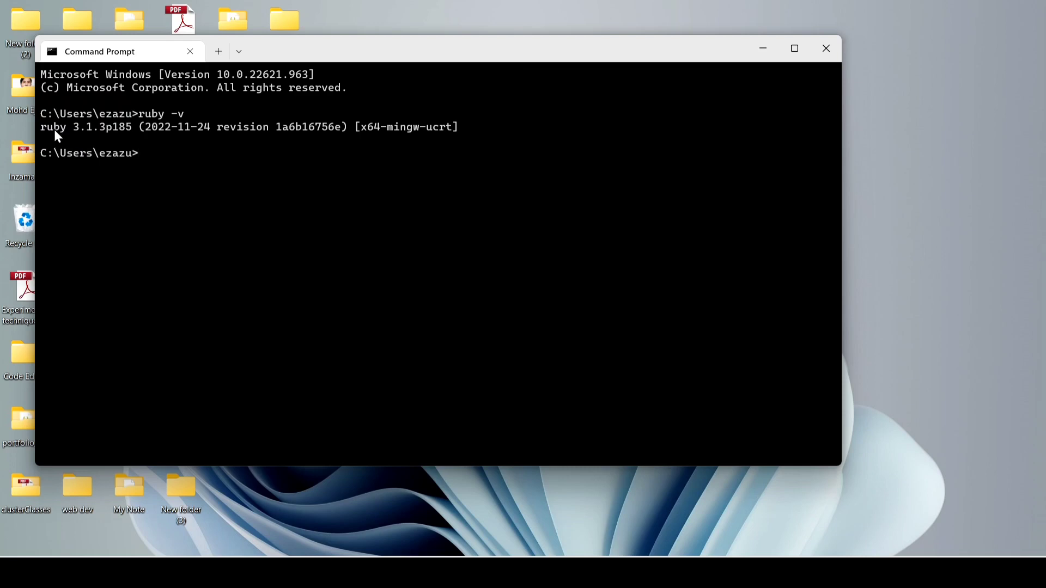
drag(41, 127, 512, 124)
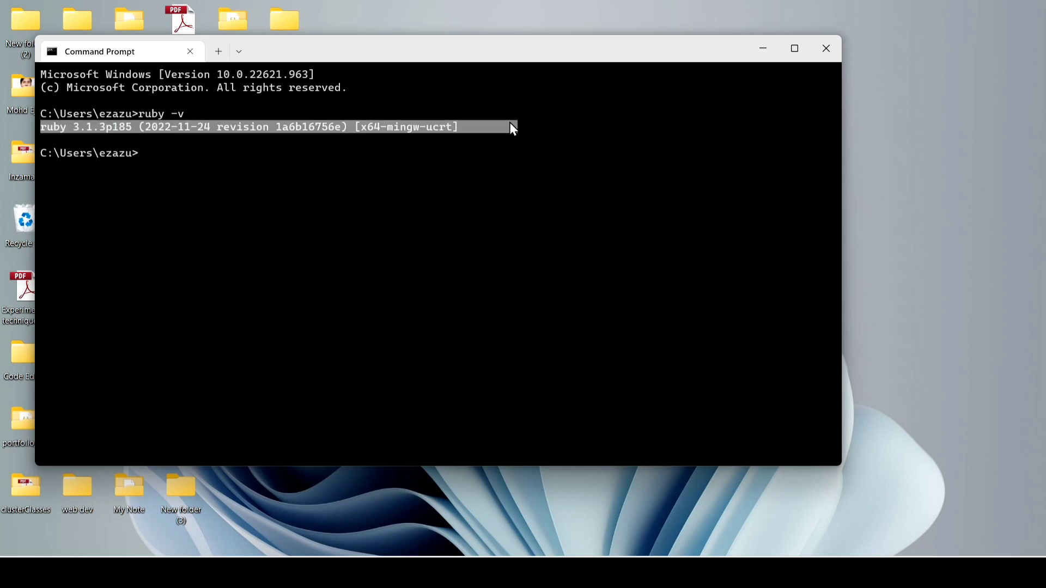
click(385, 163)
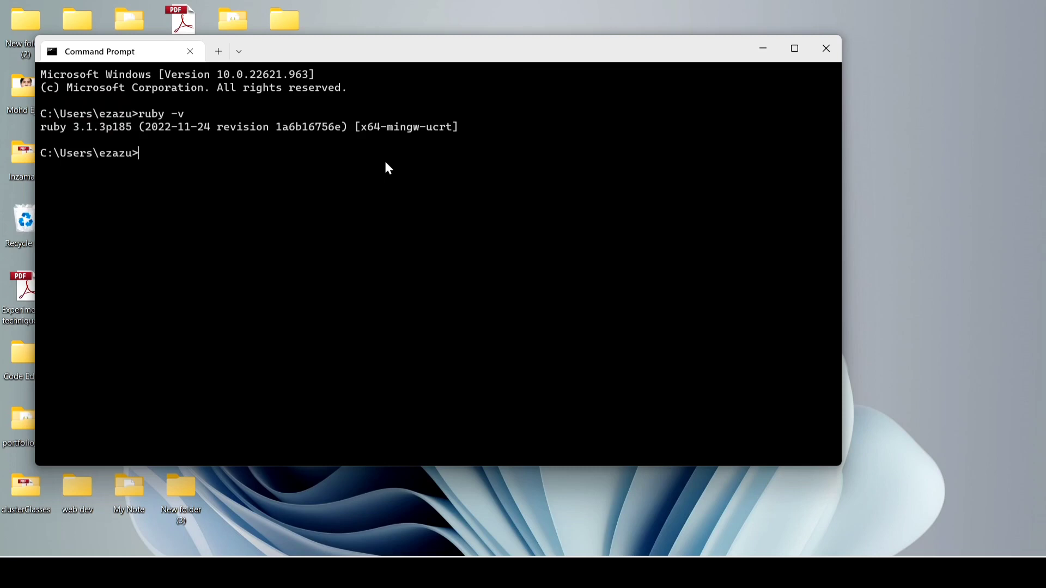
Start irb in Command Prompt; a first 'put' attempt raises an error
text(irb)
key(Return)
text(put)
key(Return)
Run puts "Hello Ruby" in irb so it prints Hello Ruby
text(pu)
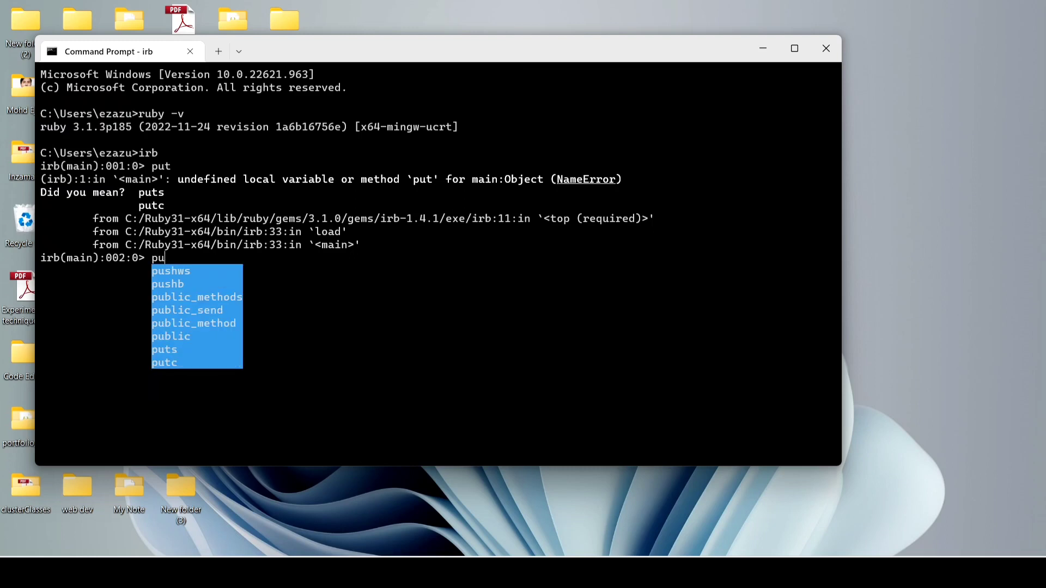
text(ts"")
key(Left)
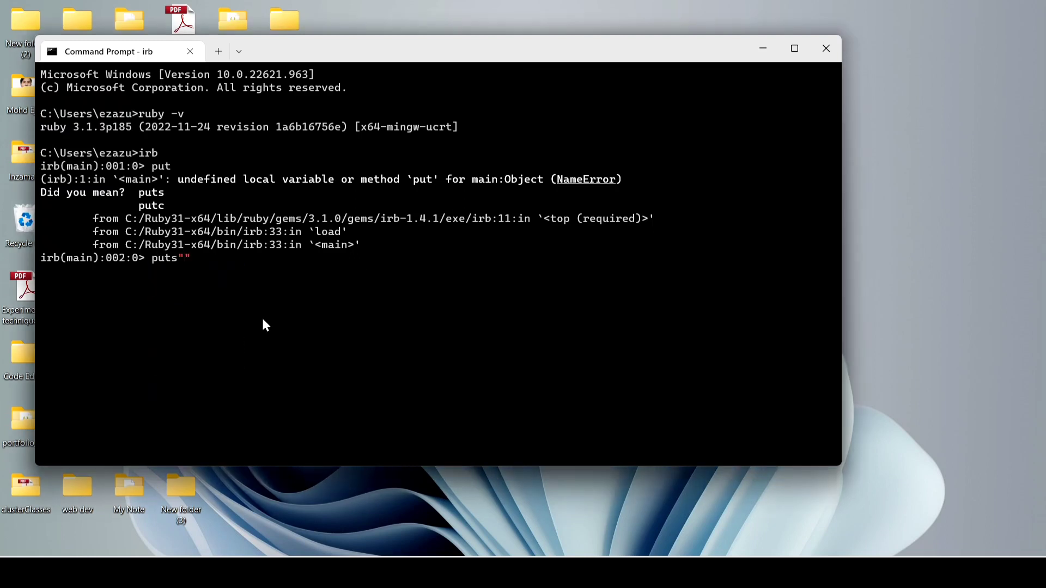
key(Left)
text(")
text(Hello)
text( Rub)
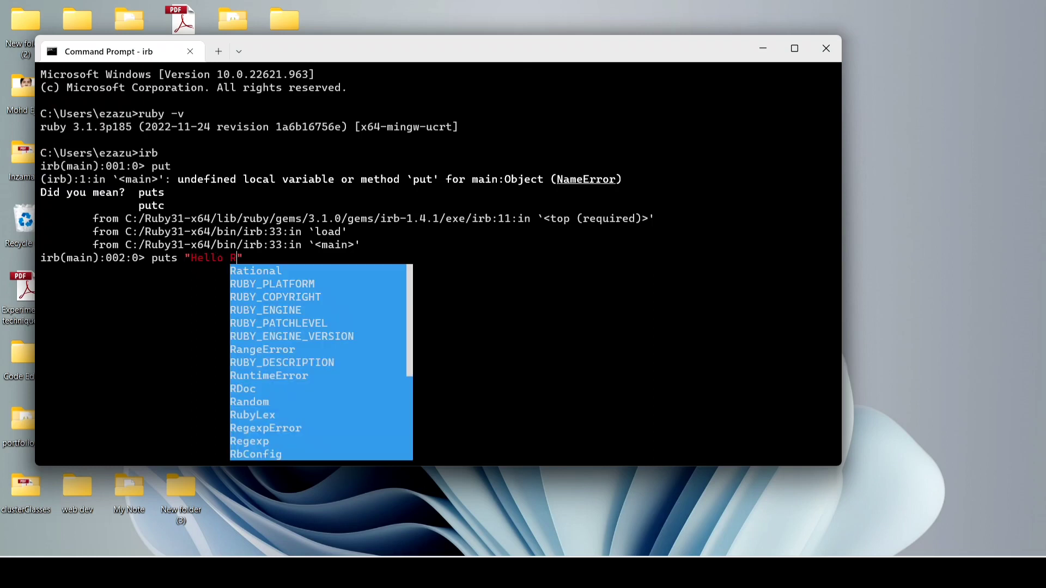
text(e)
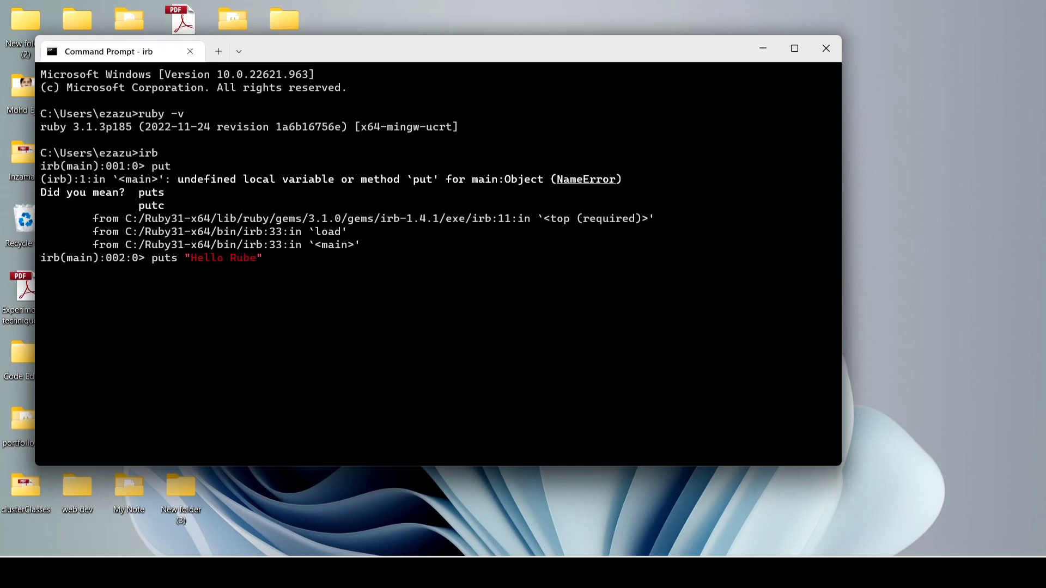
key(BackSpace)
text(y)
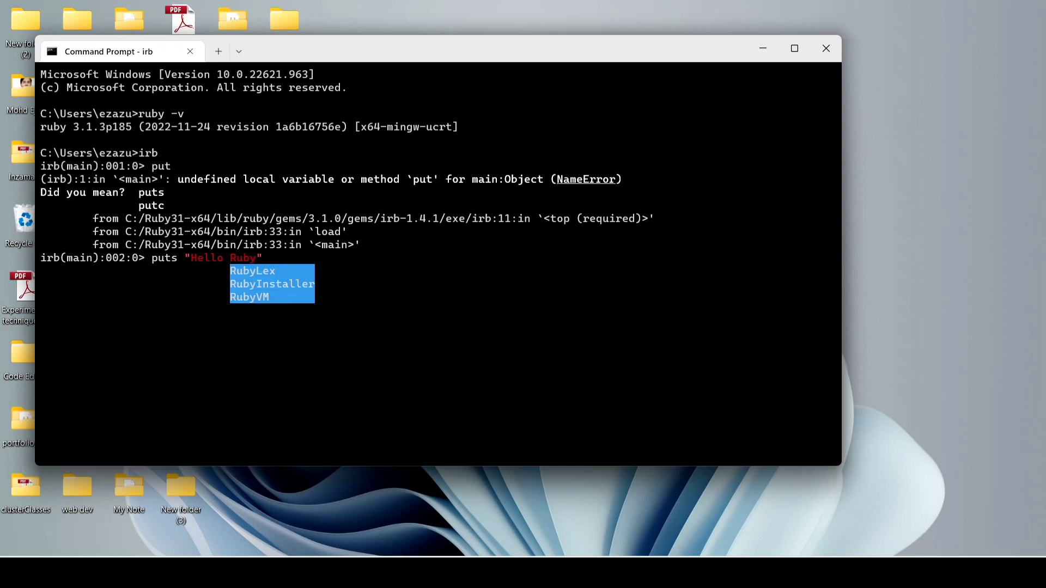
key(Return)
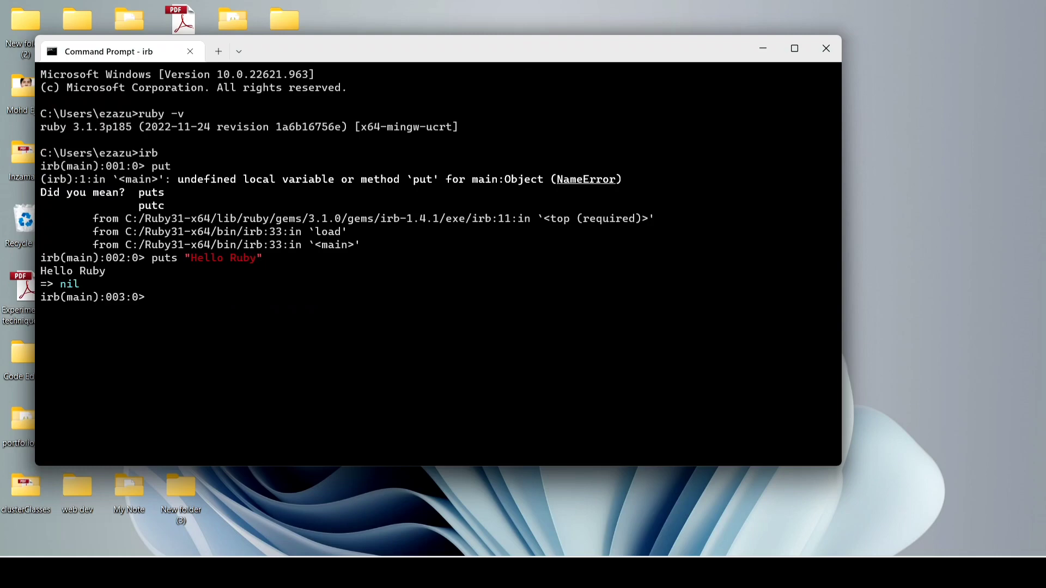
drag(103, 264, 29, 263)
click(138, 265)
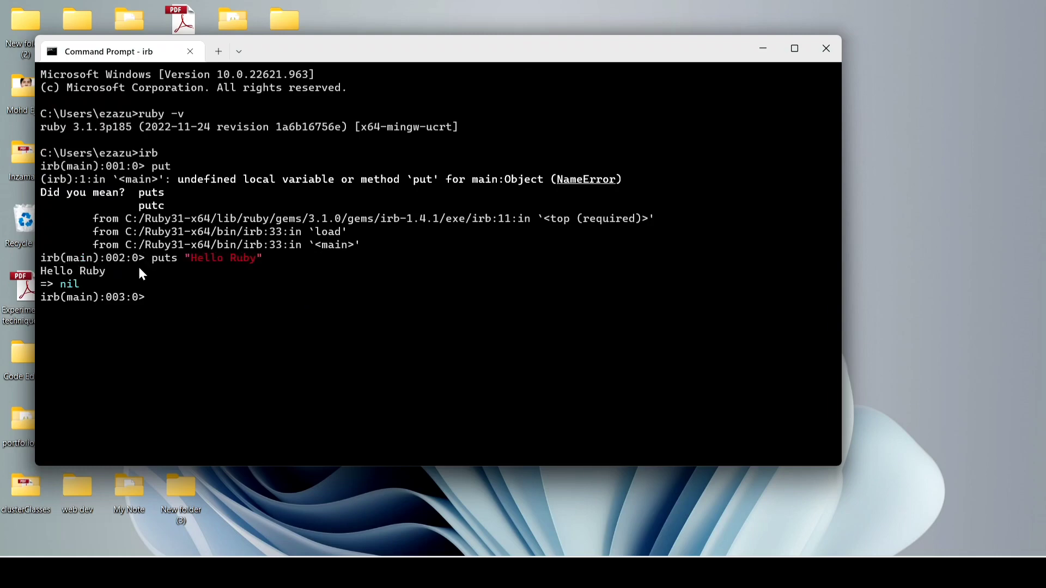